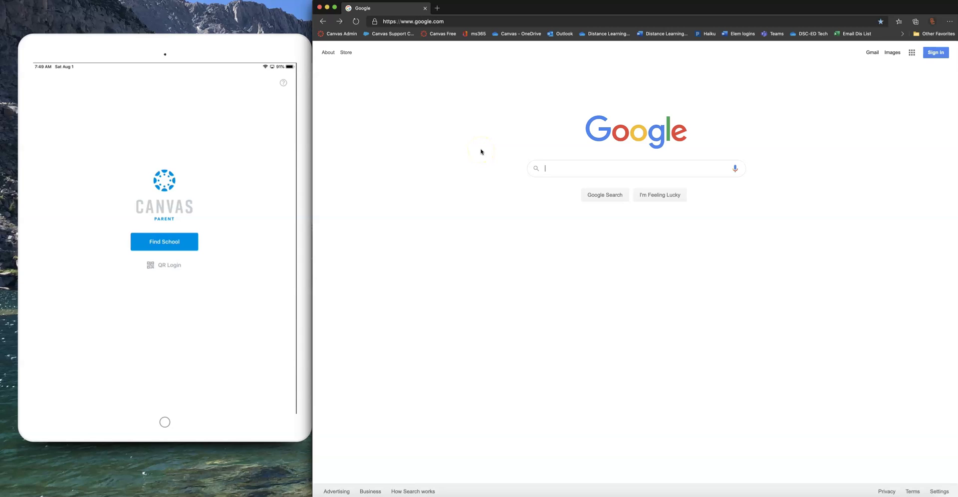
Go to the school's Canvas site at murrieta.instructure.com in Edge
left_click(435, 22)
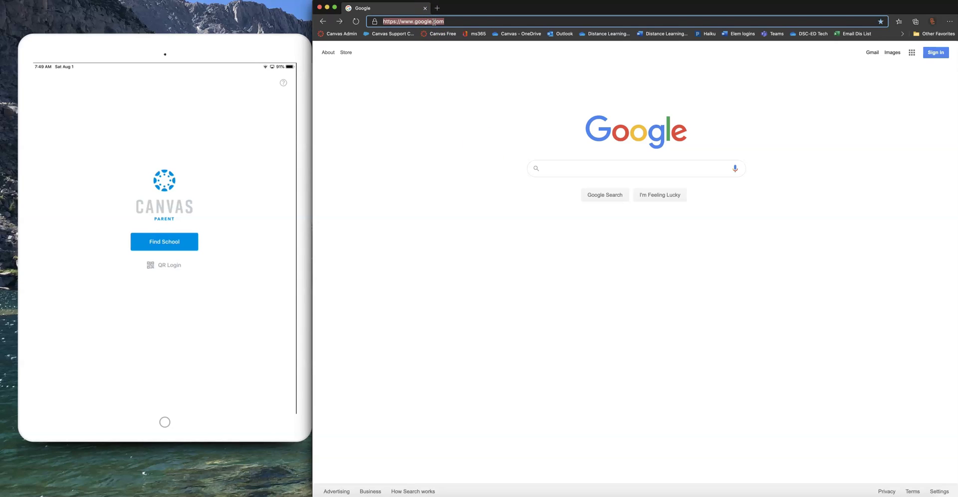
type("murri")
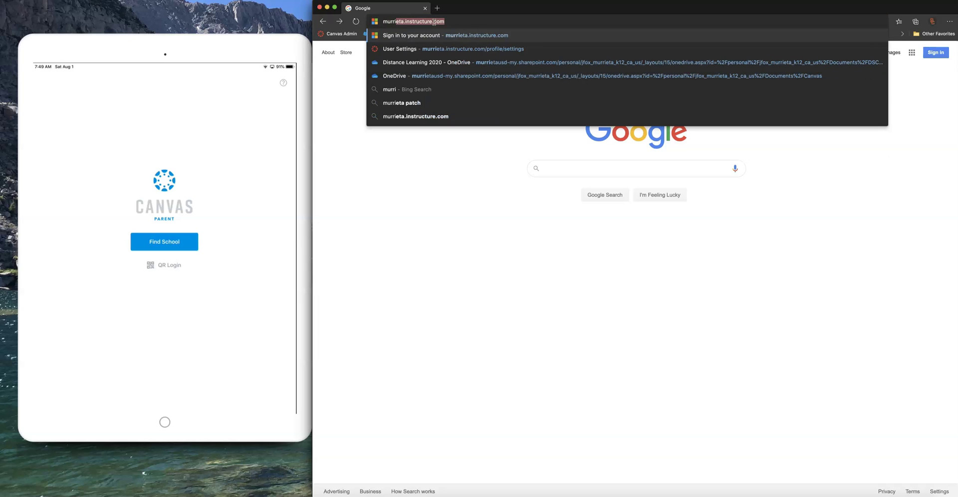
type("eta")
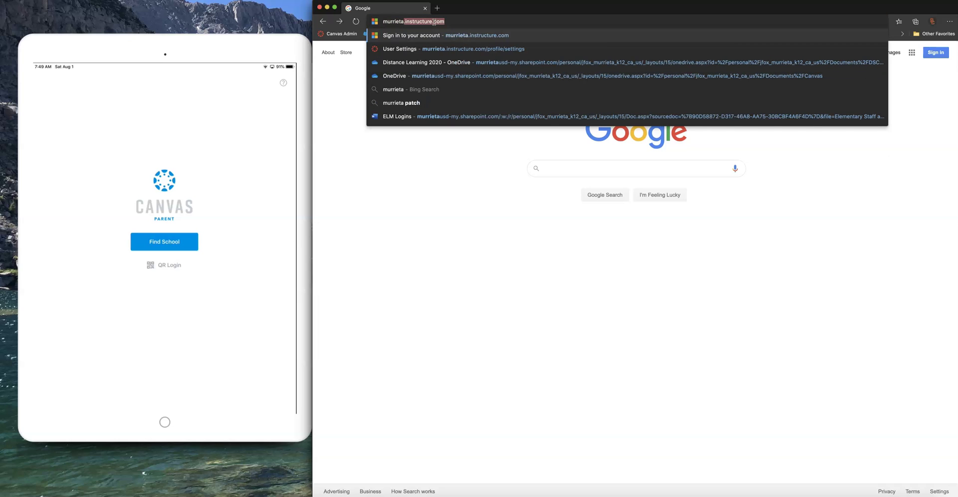
type(".instruct")
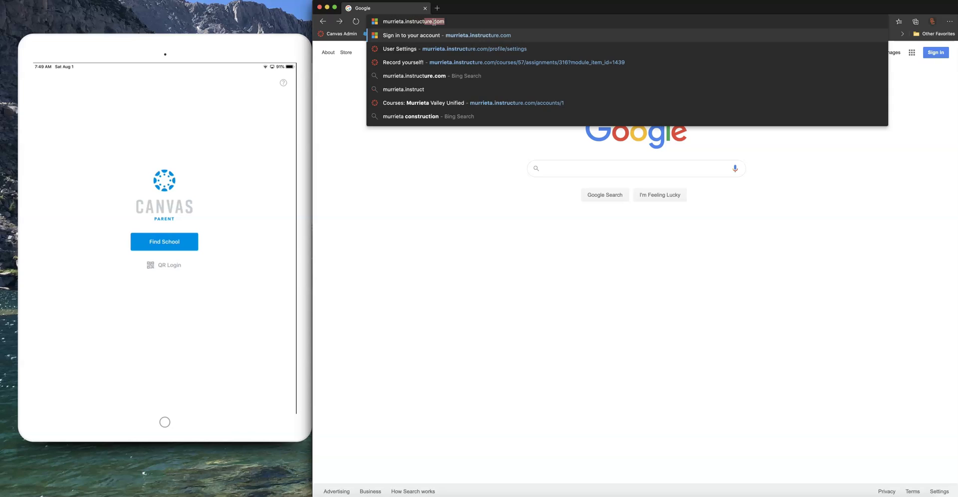
type("ure.com")
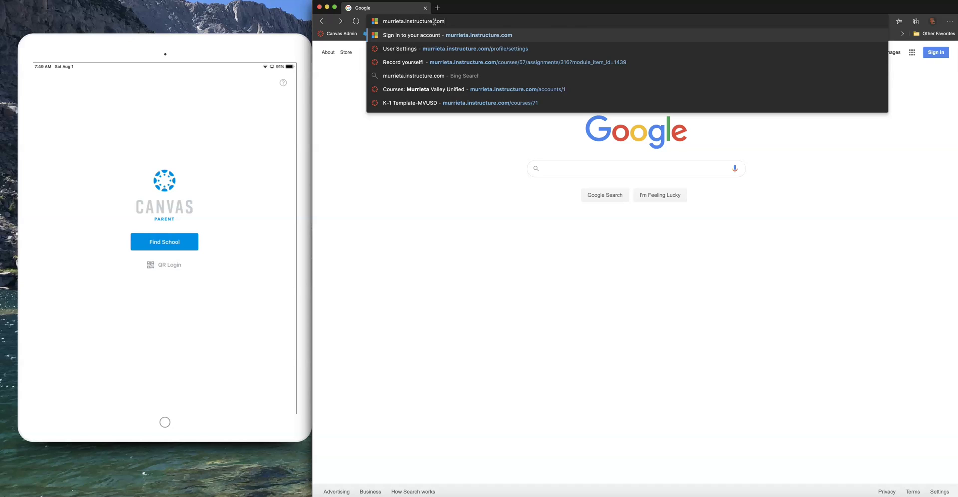
key("Return")
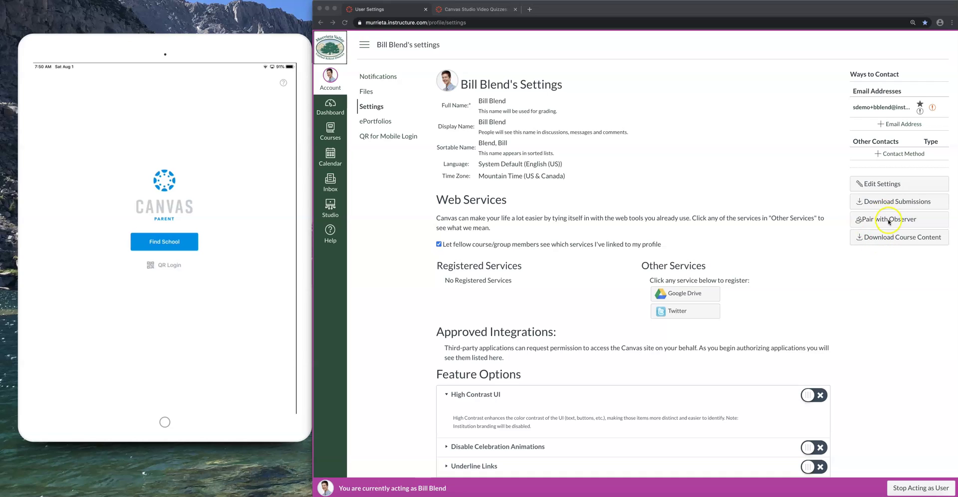
Generate an observer pairing code via Pair with Observer and select the code
left_click(862, 220)
left_click(862, 221)
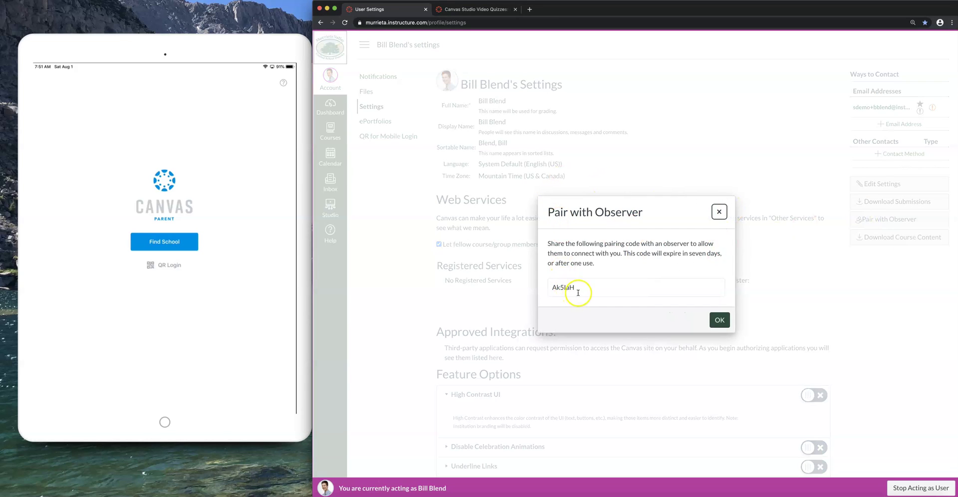
left_click_drag(577, 288, 553, 288)
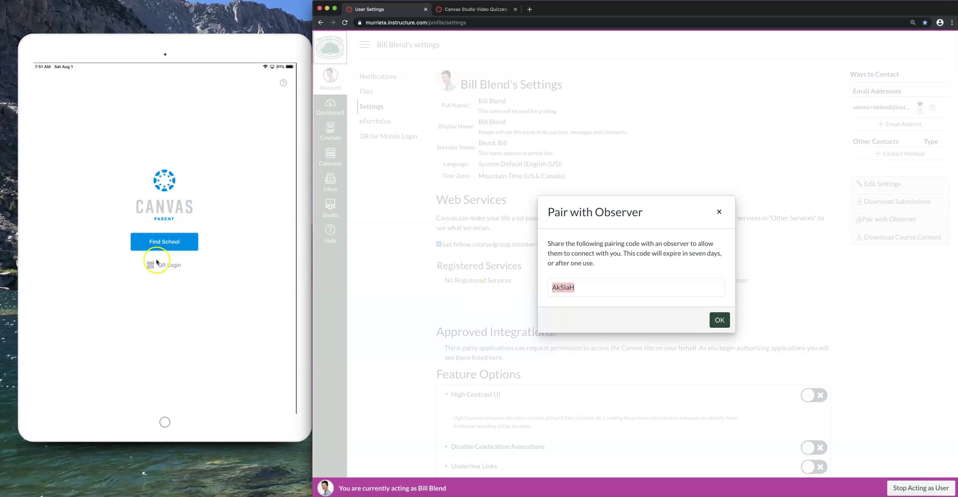
In Canvas Parent, search 'murrieta' and pick Murrieta Valley Unified-Parents
left_click(165, 244)
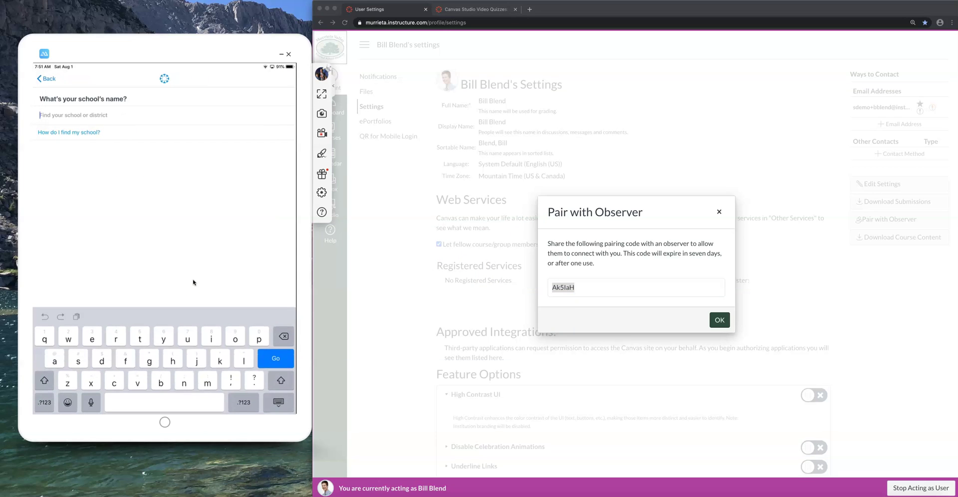
type("murrieta")
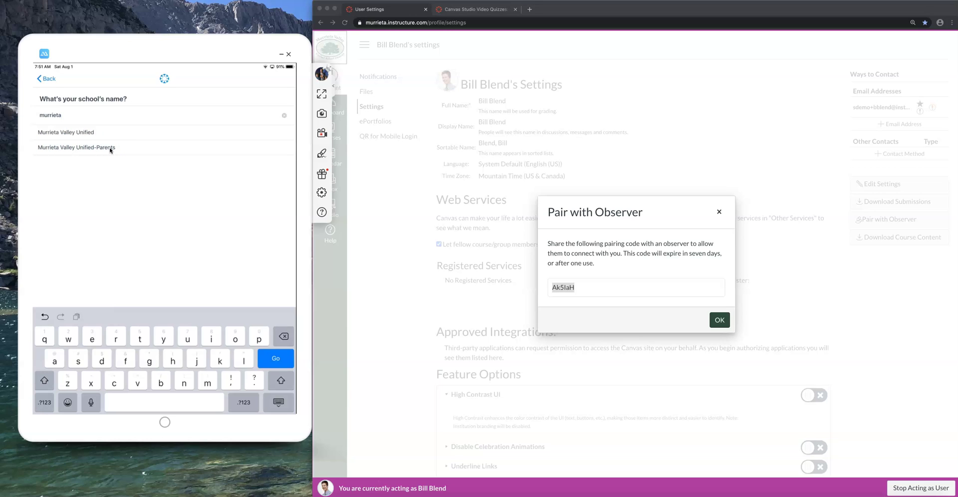
left_click(111, 148)
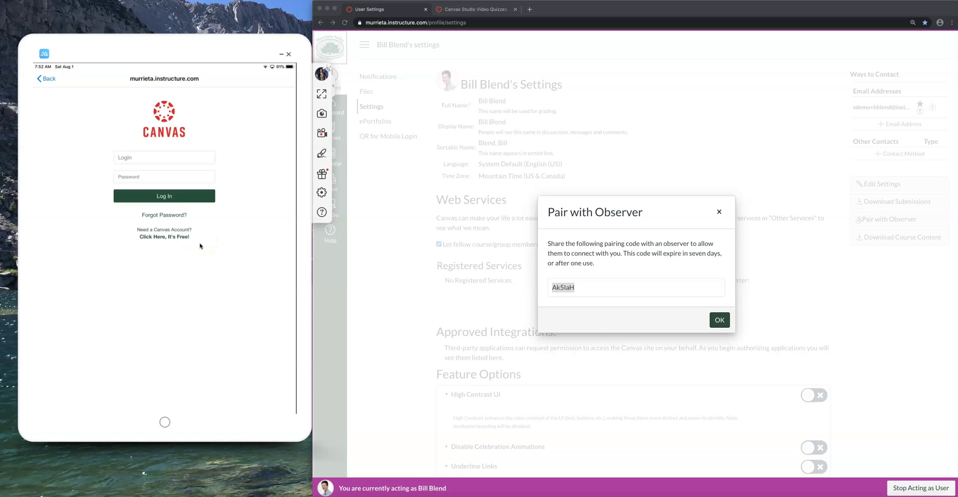
Follow the 'Click Here, It's Free!' link to reach the Parent Signup form
left_click(201, 263)
left_click(150, 247)
left_click(202, 270)
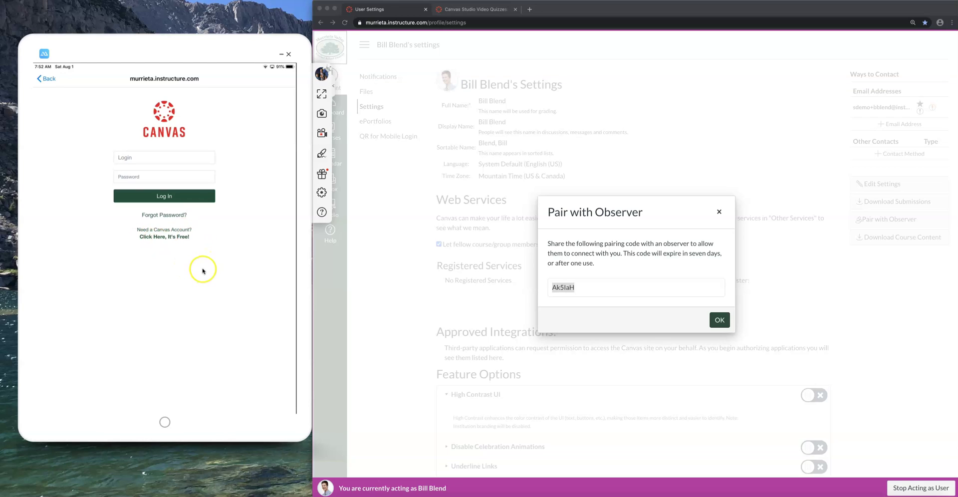
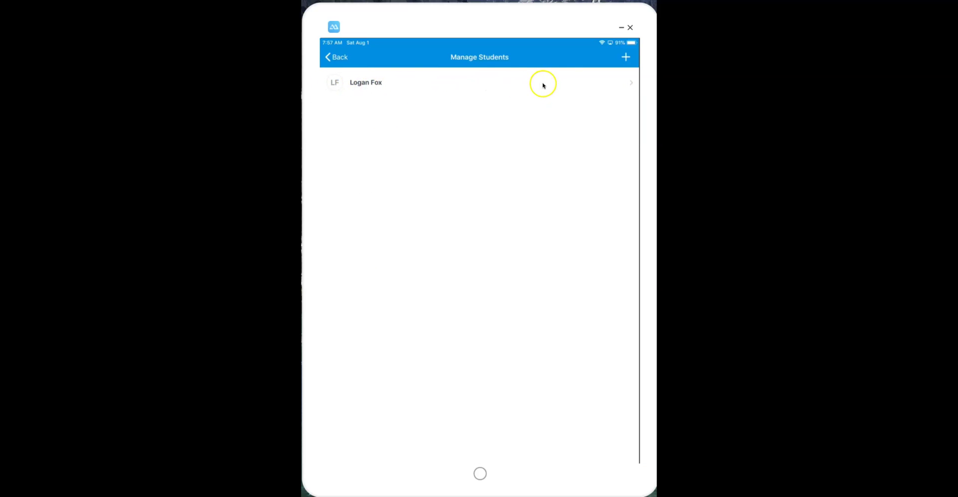
left_click(627, 59)
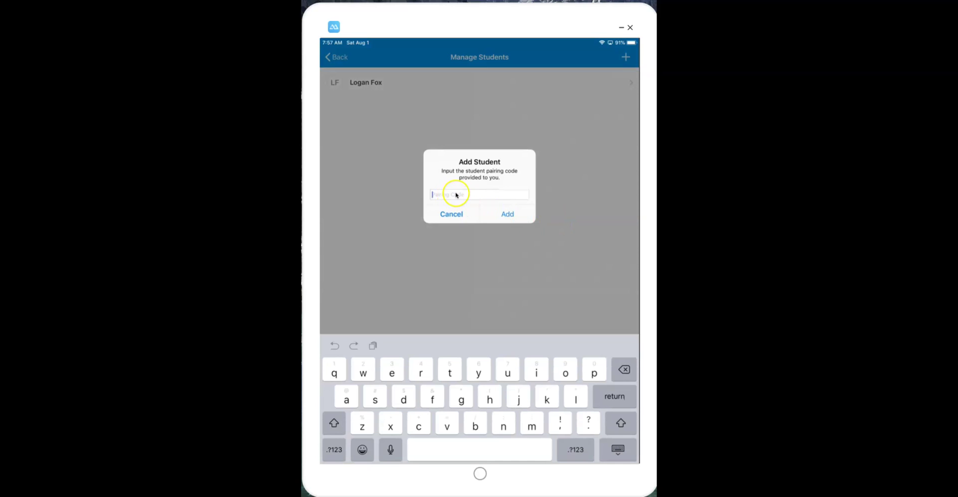
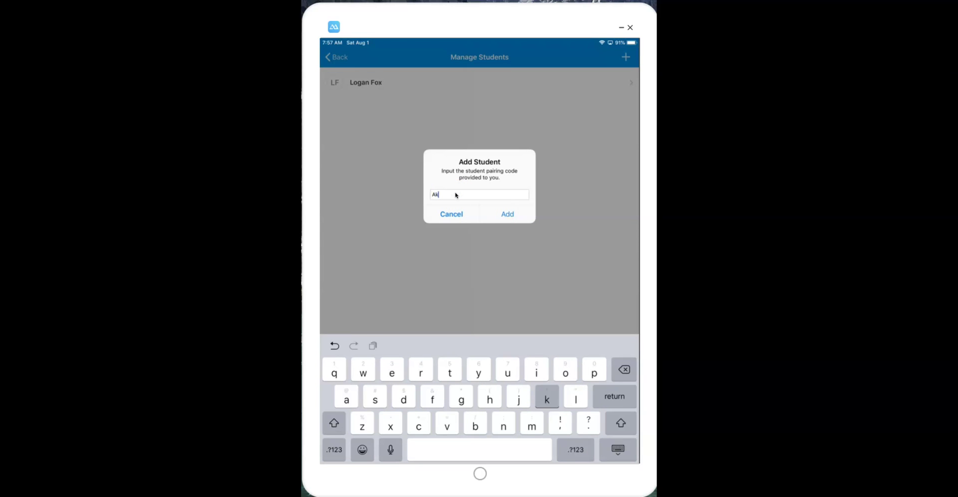
key("shift")
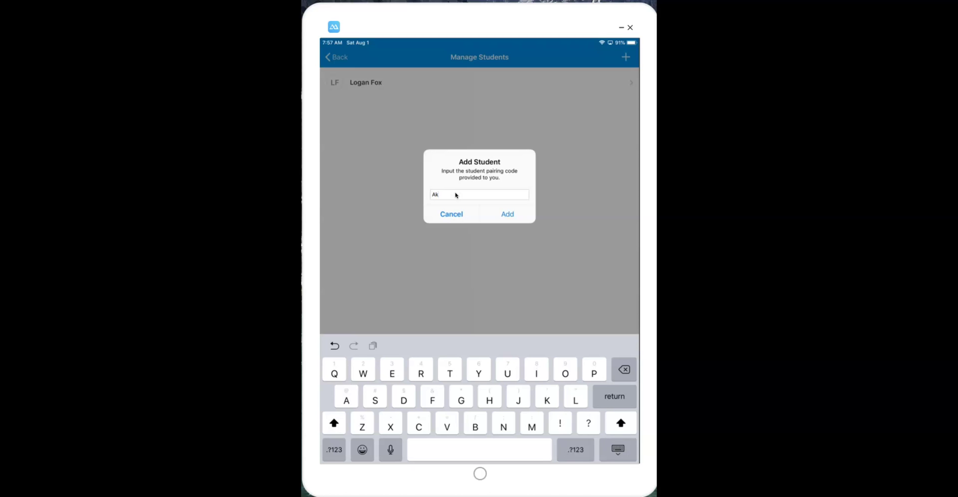
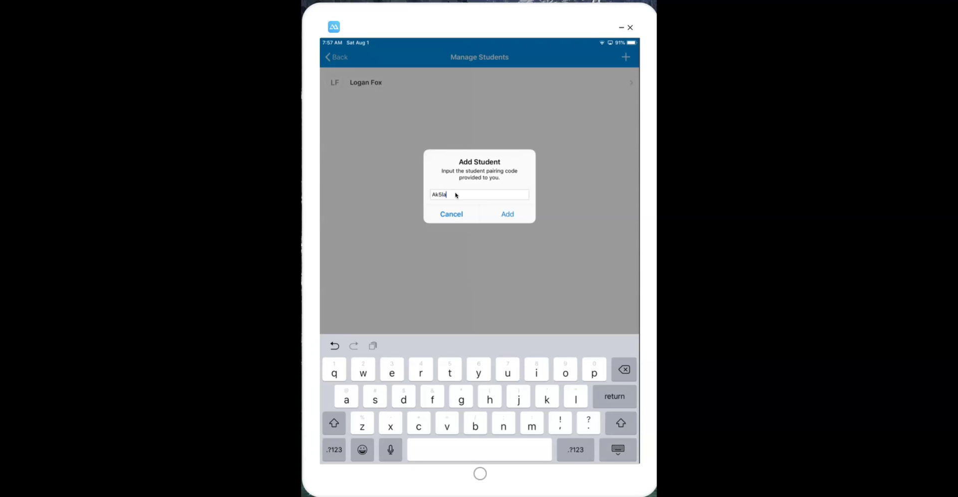
key("Return")
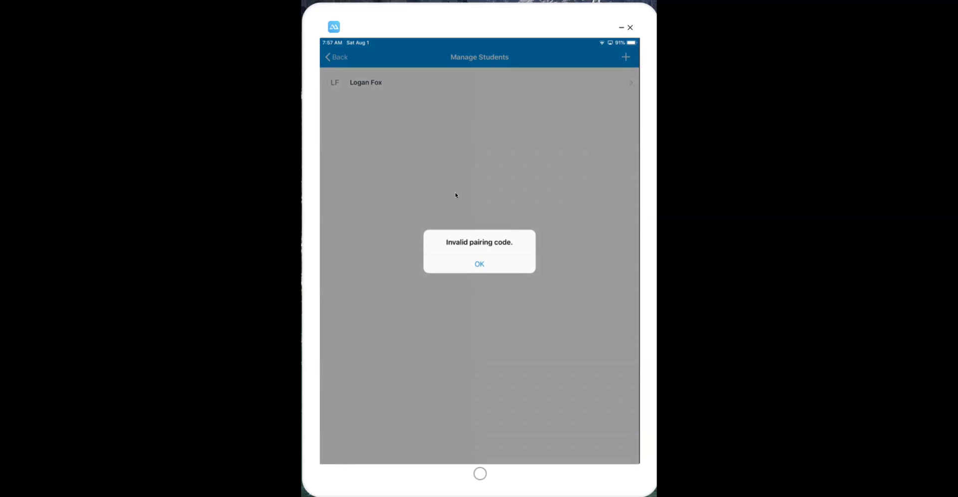
left_click(475, 264)
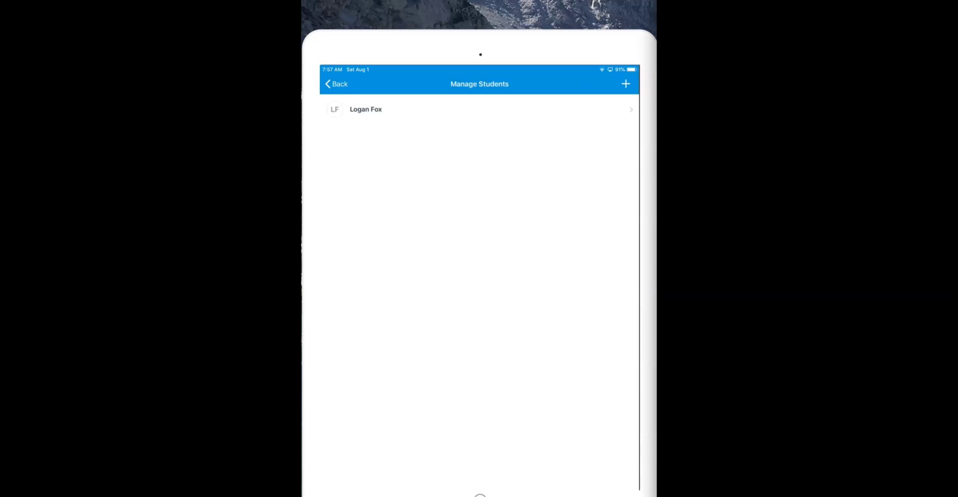
Add a second student to Manage Students by entering the student's pairing code
left_click(613, 129)
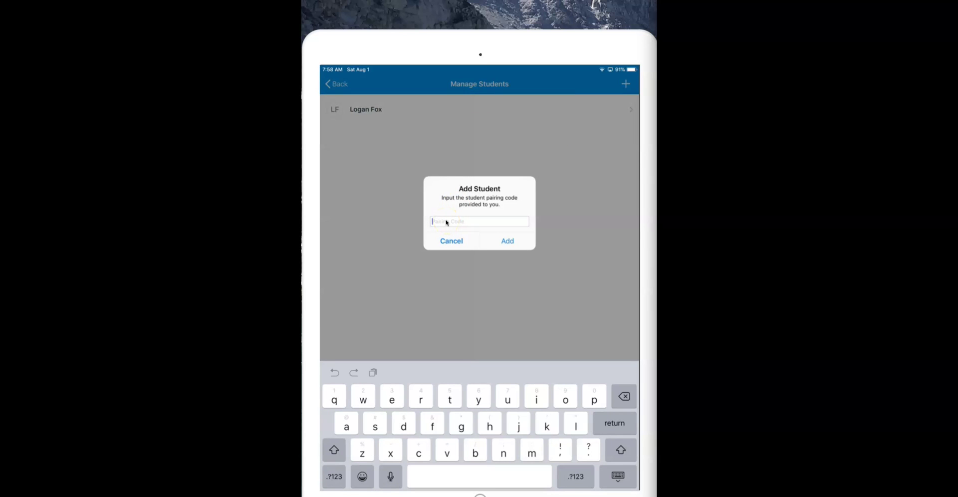
type("Ayd")
left_click(575, 477)
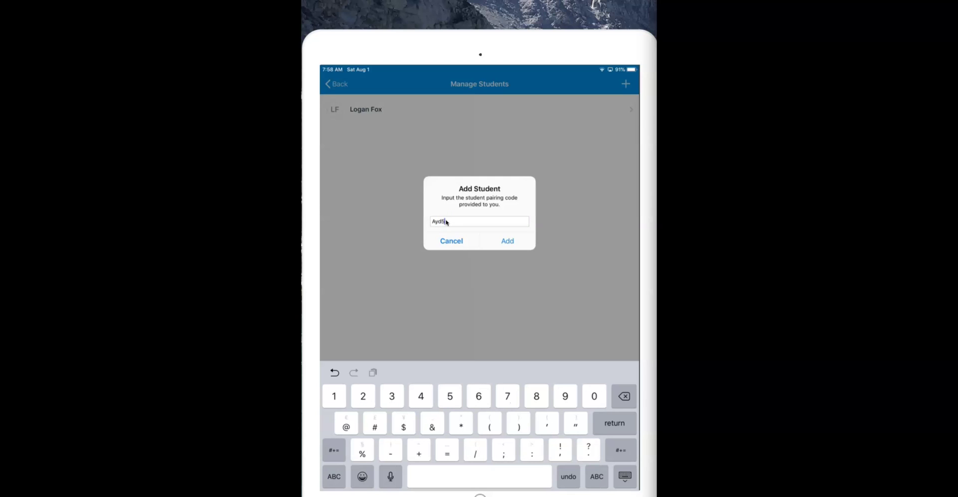
key("shift")
key("Return")
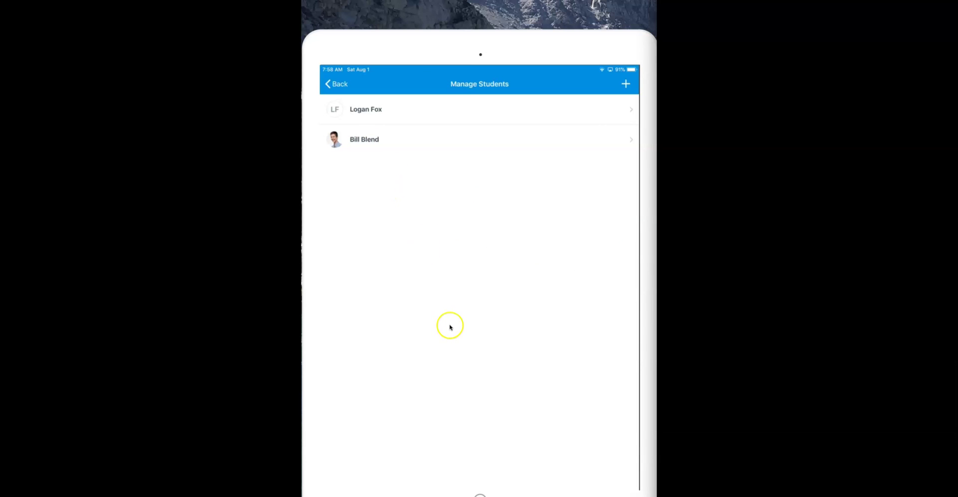
Switch to the new student to show 8th Grade Math, American History and Biology
mouse_move(542, 60)
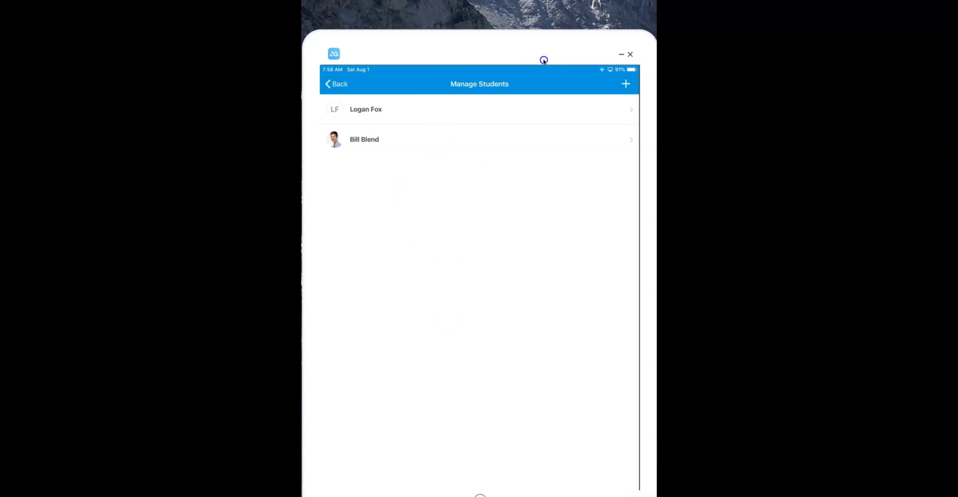
left_click_drag(545, 37, 546, 12)
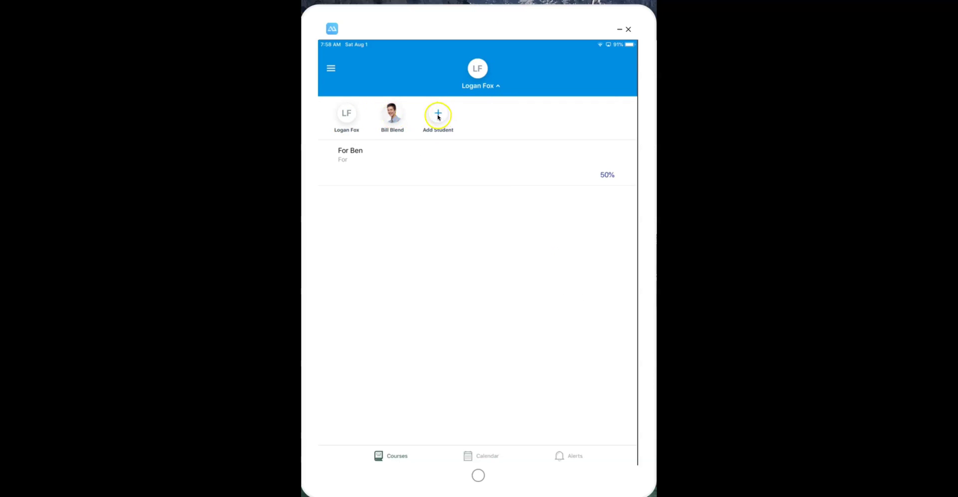
left_click(392, 120)
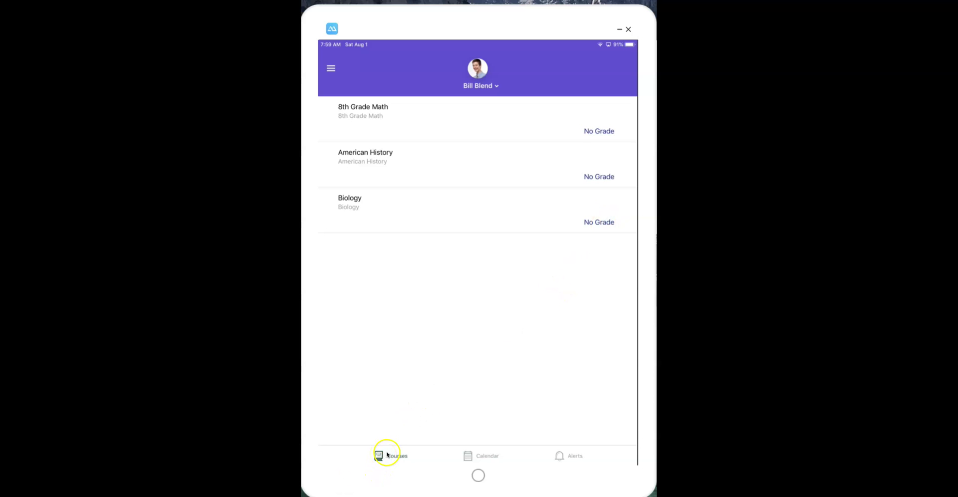
Check the student's calendar and alerts, then open the new student's alert settings from Manage Students
left_click(471, 459)
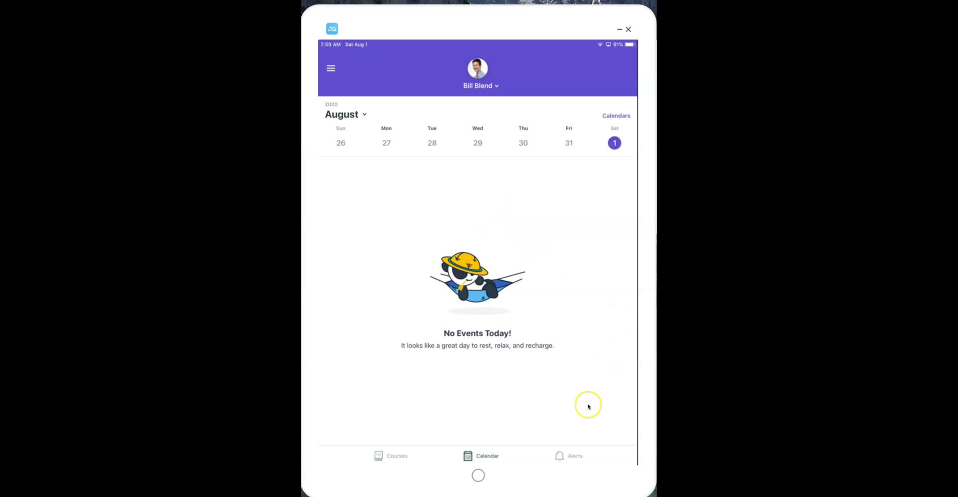
left_click(567, 464)
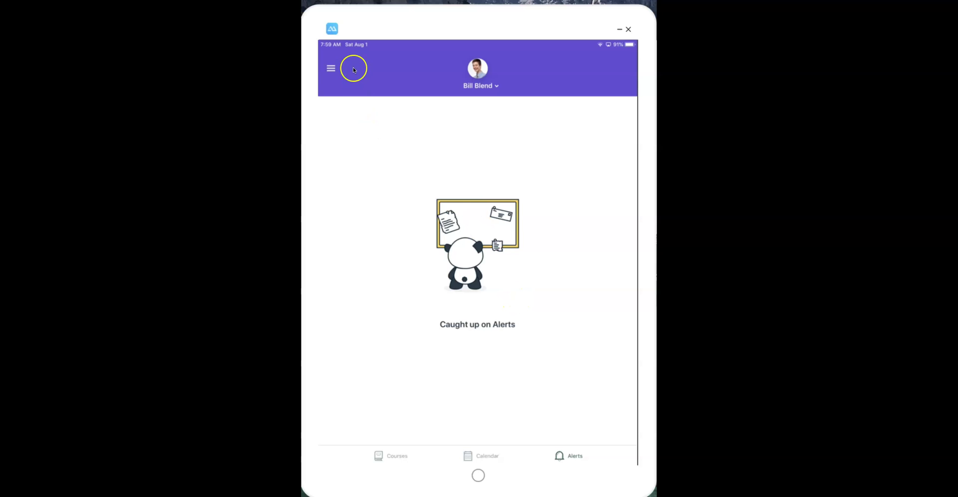
left_click(332, 70)
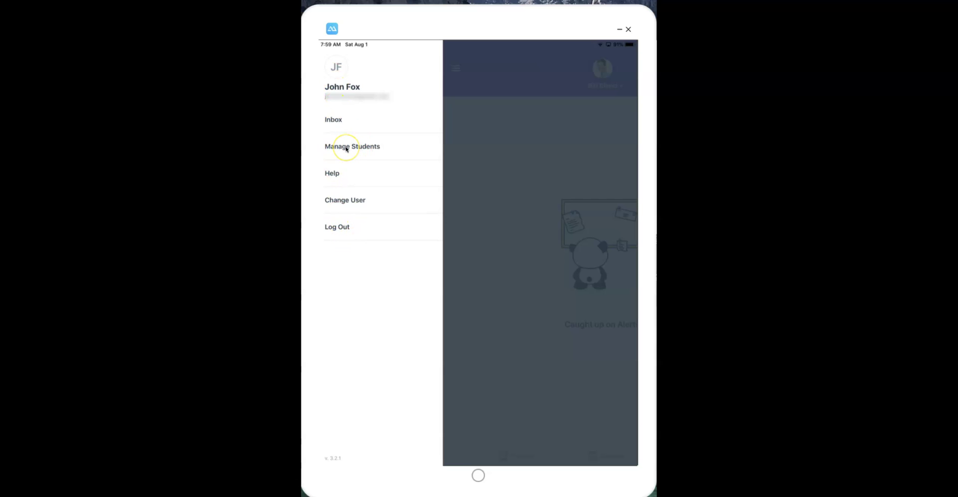
left_click(346, 148)
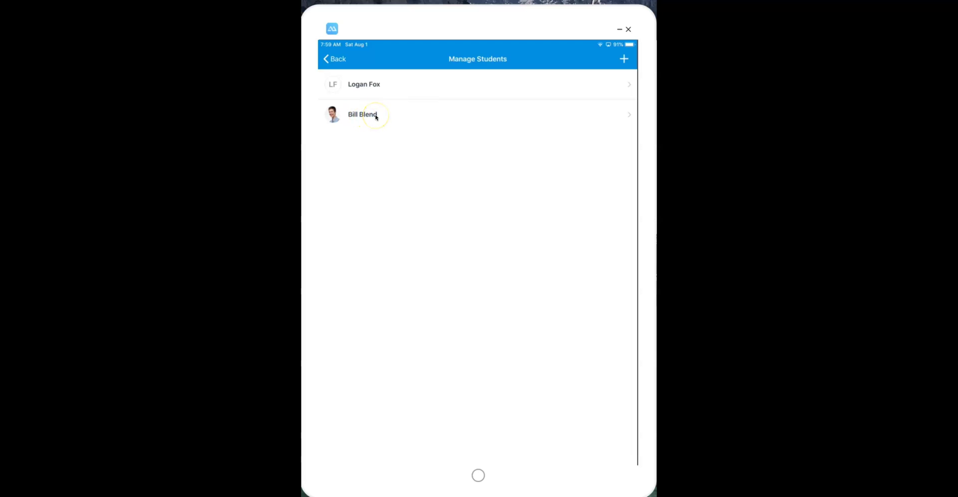
left_click(377, 118)
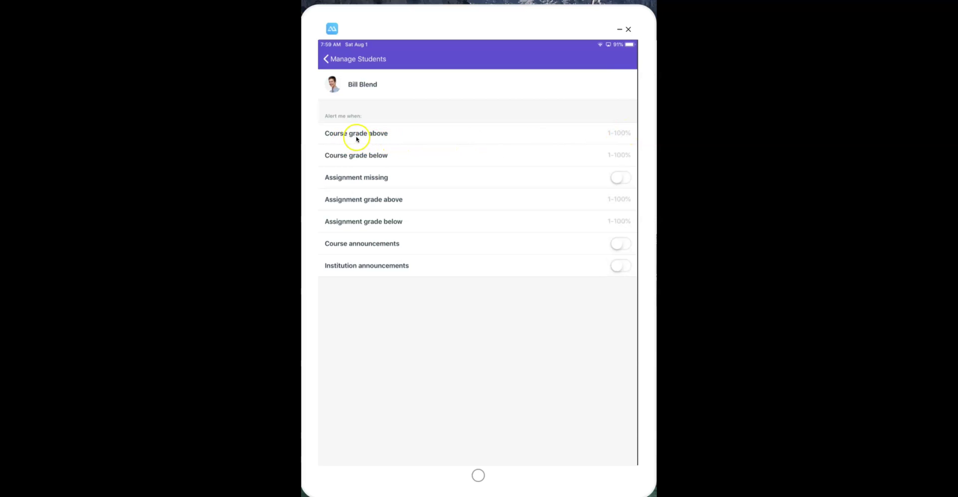
Set the Course grade above alert threshold to 71
left_click(624, 134)
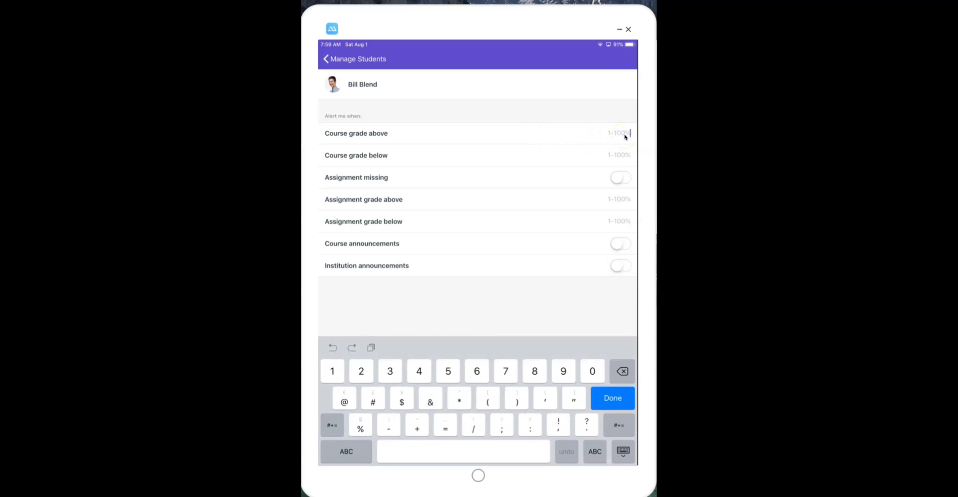
type("70")
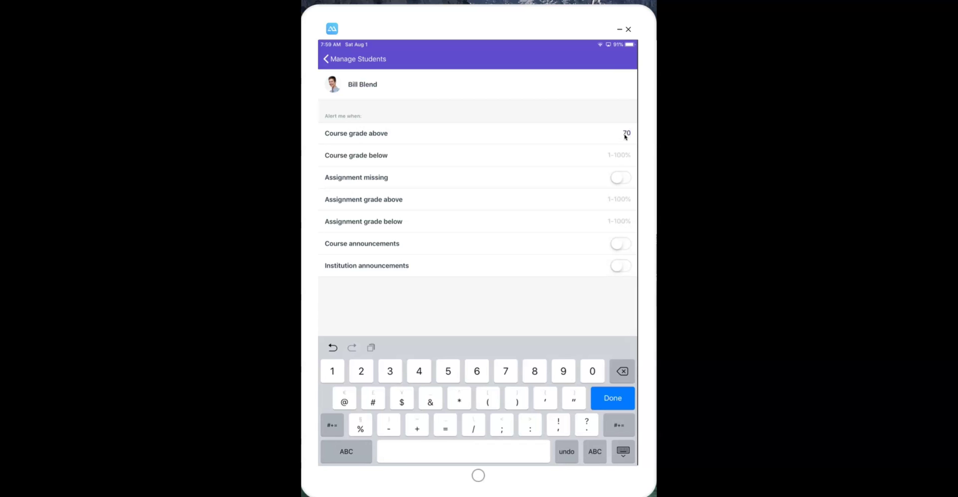
left_click(625, 136)
key("BackSpace")
type("1")
Set Course grade below to 70, enable missing assignment and announcement alerts, and go back
left_click(620, 155)
type("70")
left_click(628, 159)
left_click(620, 178)
key("ctrl+z")
type("70")
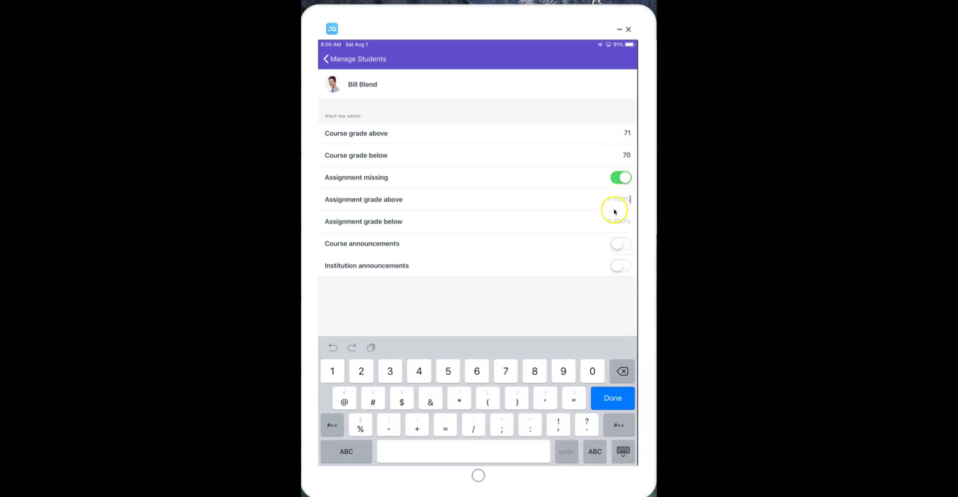
left_click(369, 200)
key("Return")
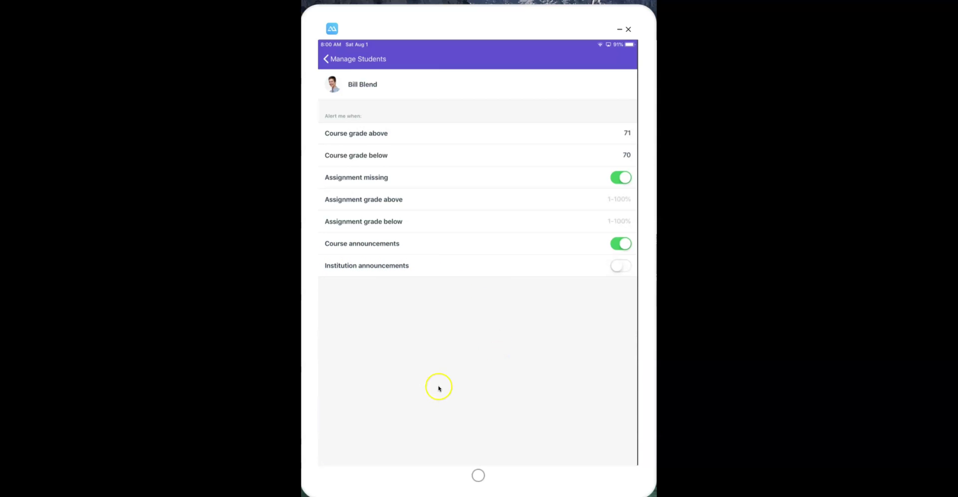
left_click(340, 57)
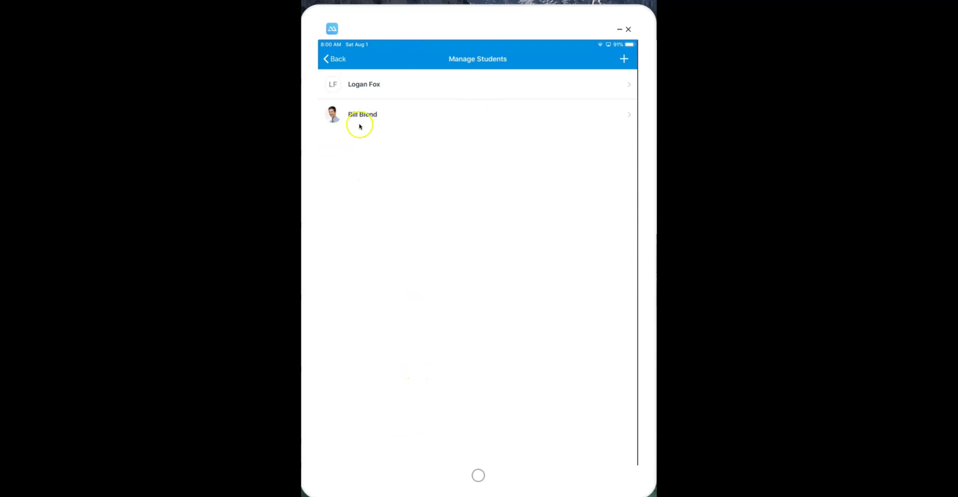
Open the new student's 8th Grade Math grades from the Courses list
left_click(336, 58)
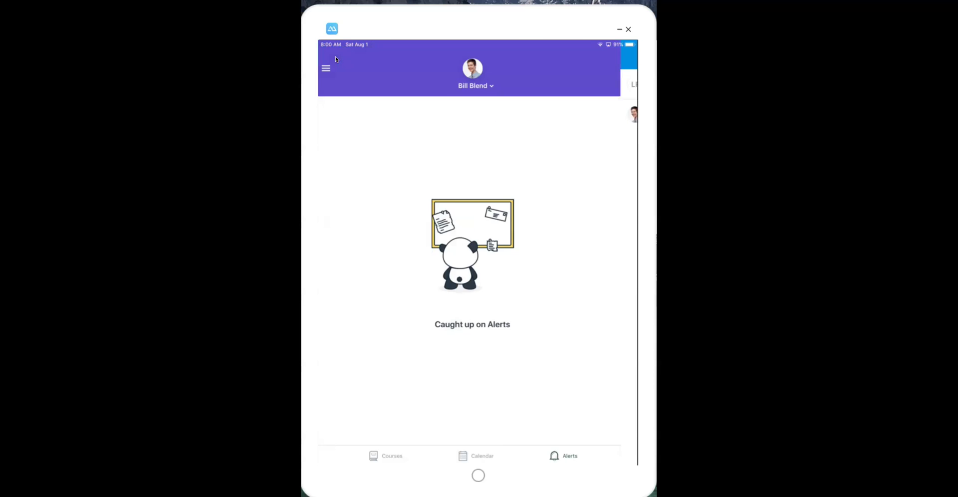
left_click(377, 457)
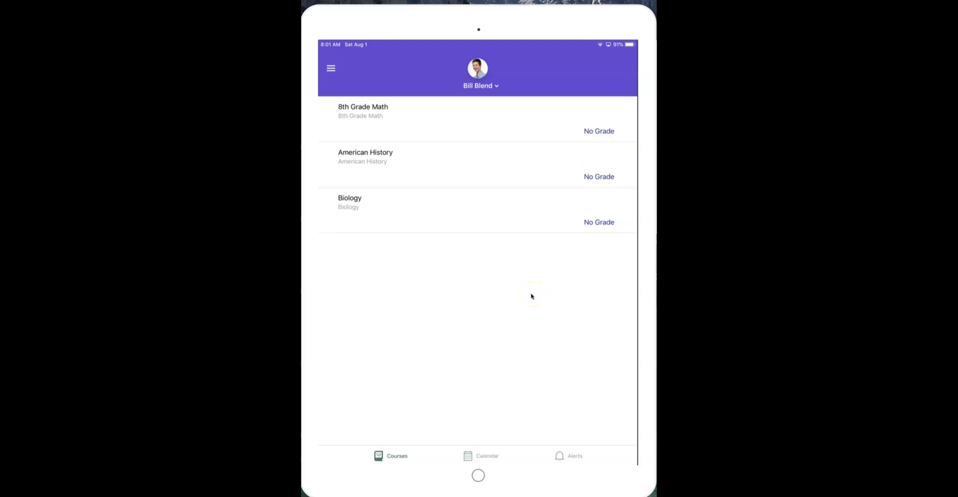
left_click(365, 116)
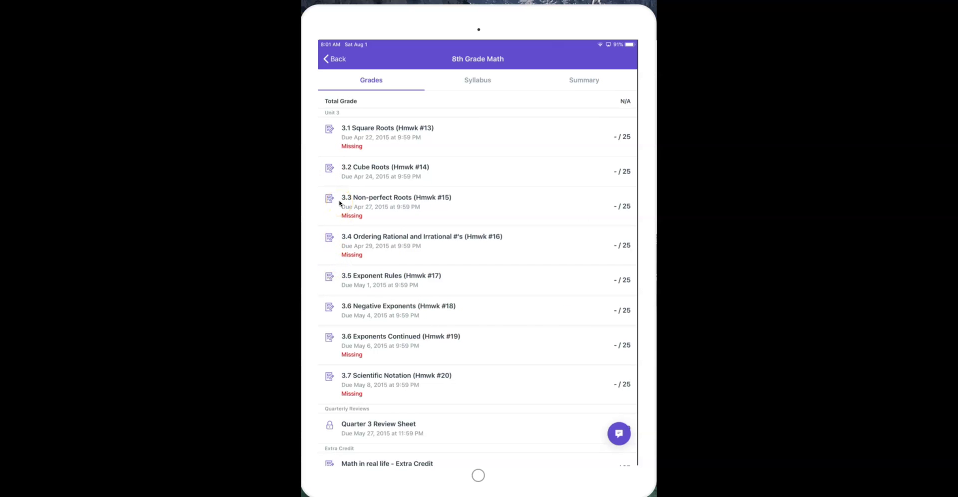
left_click(380, 129)
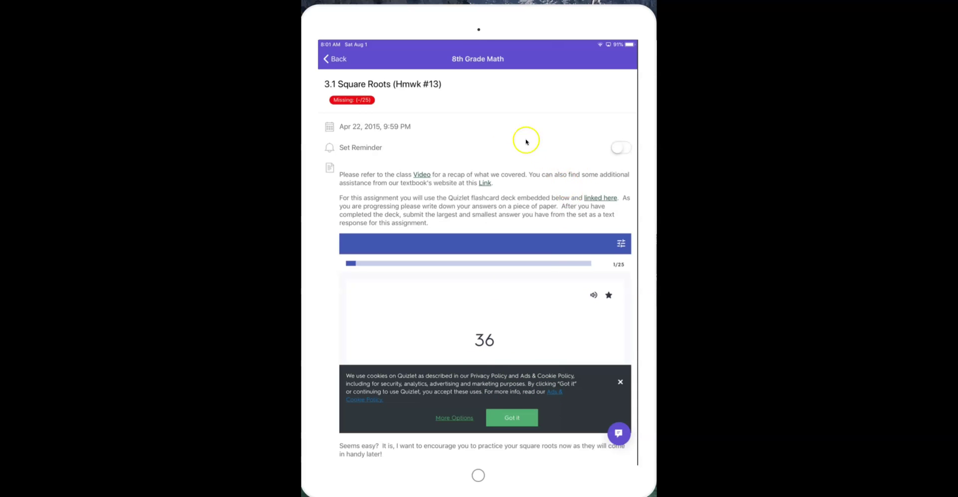
key("super+bracketleft")
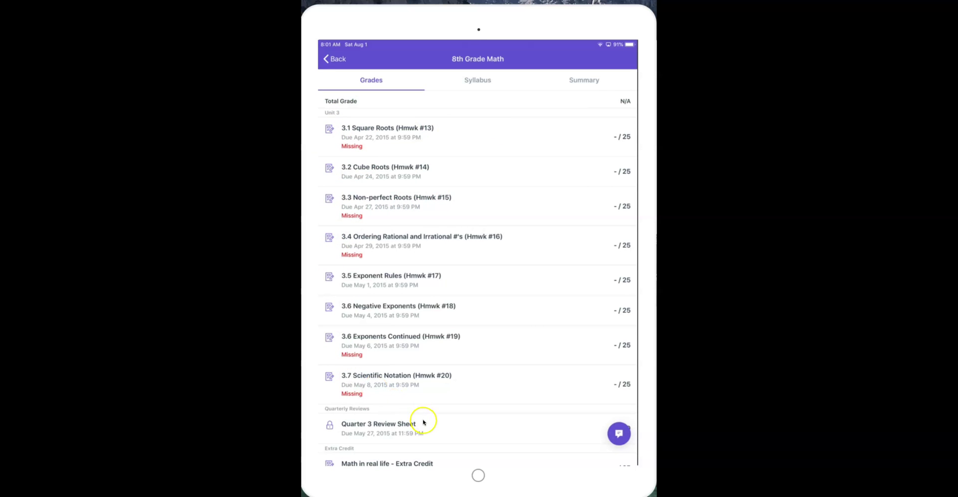
scroll(501, 382, "down", 5)
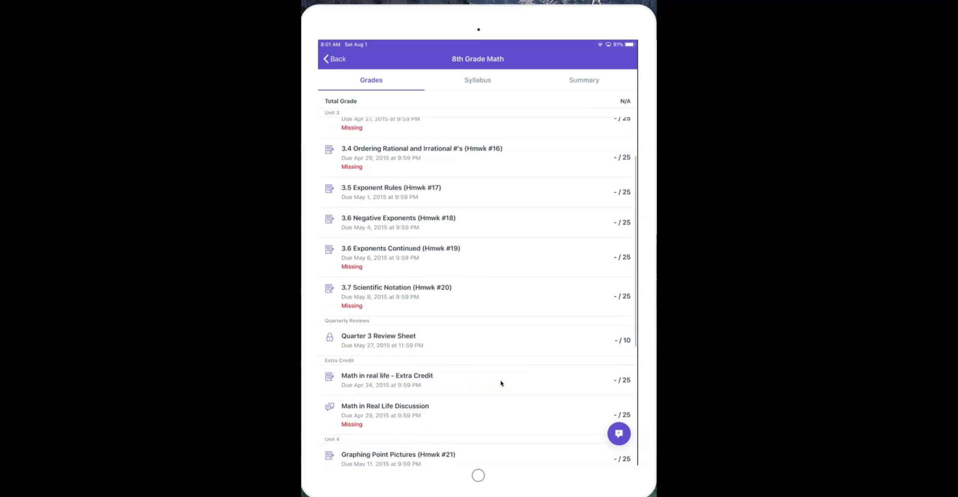
scroll(501, 383, "down", 2)
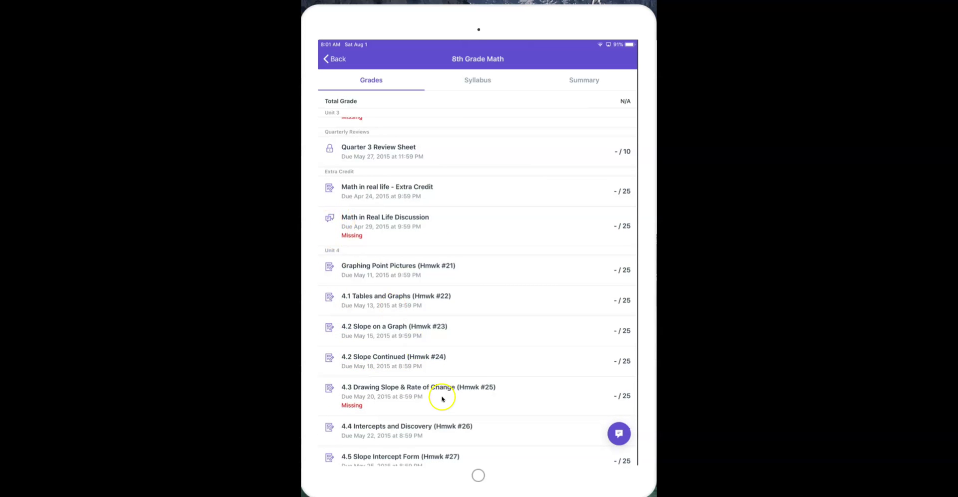
scroll(442, 401, "down", 2)
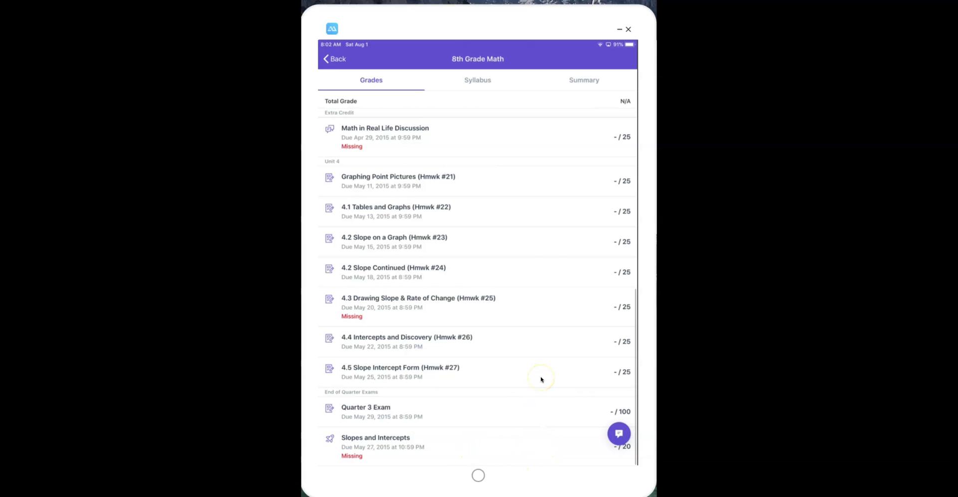
scroll(541, 379, "up", 10)
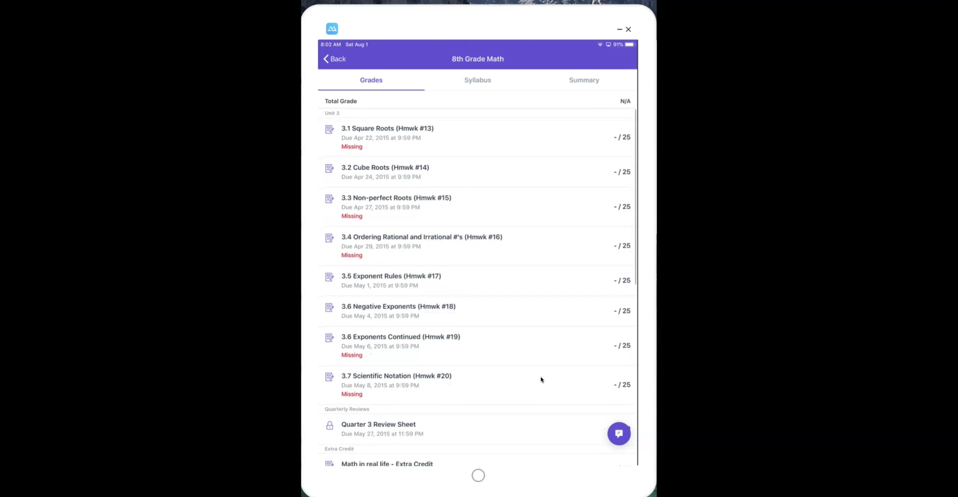